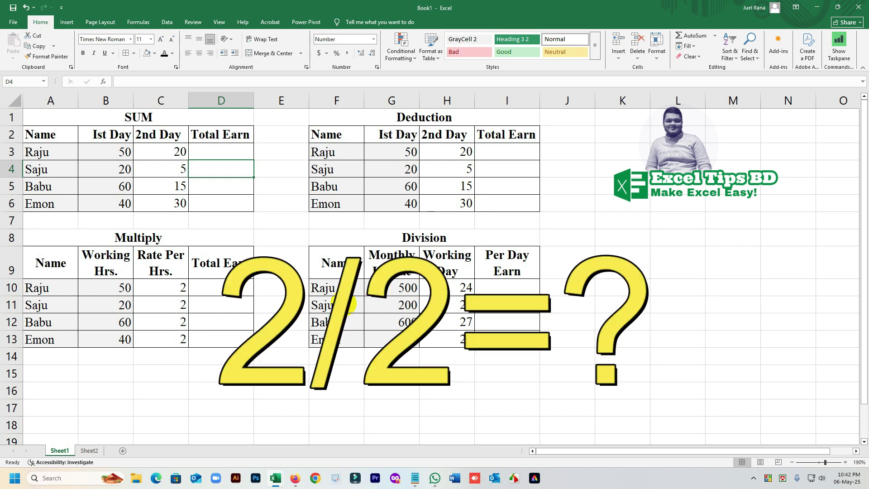
Review the headings and the 1st Day and 2nd Day values in the SUM table.
click(58, 133)
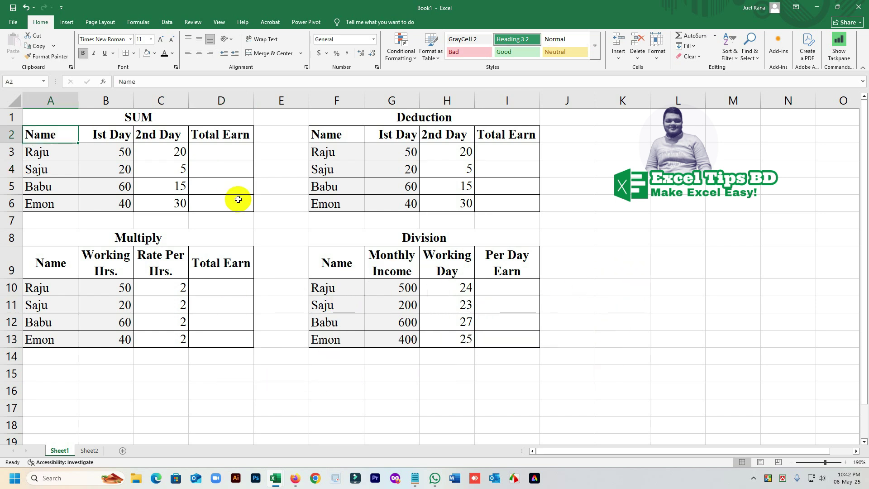
click(53, 149)
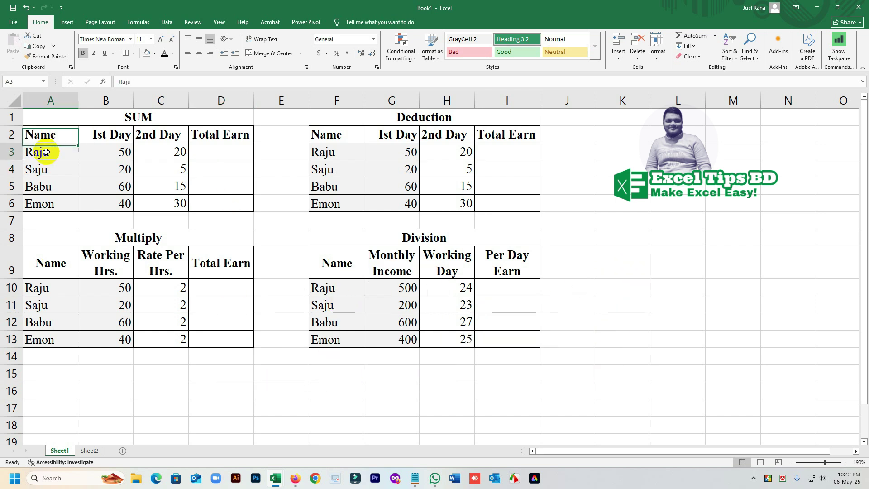
click(102, 137)
click(167, 140)
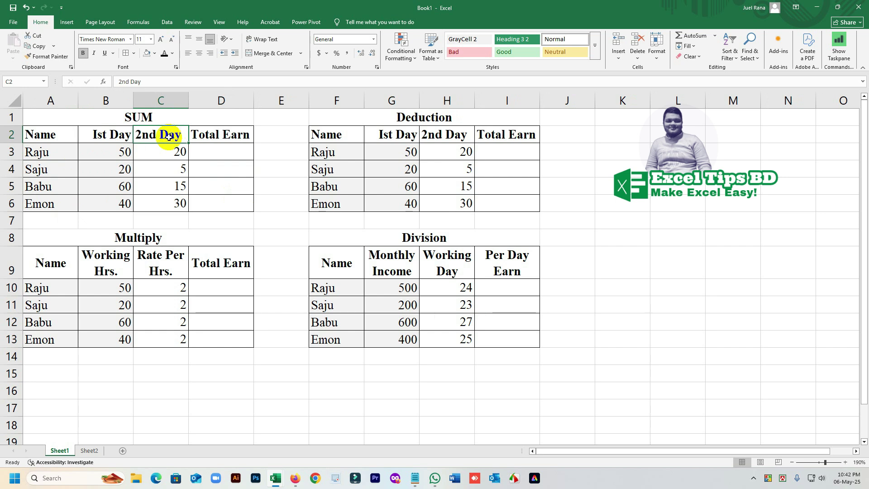
click(120, 155)
click(124, 171)
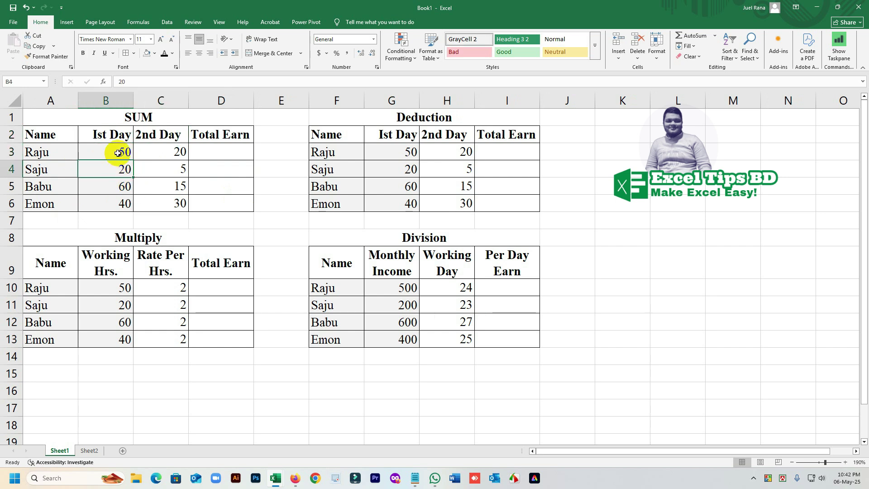
click(118, 153)
click(120, 172)
click(121, 188)
click(124, 202)
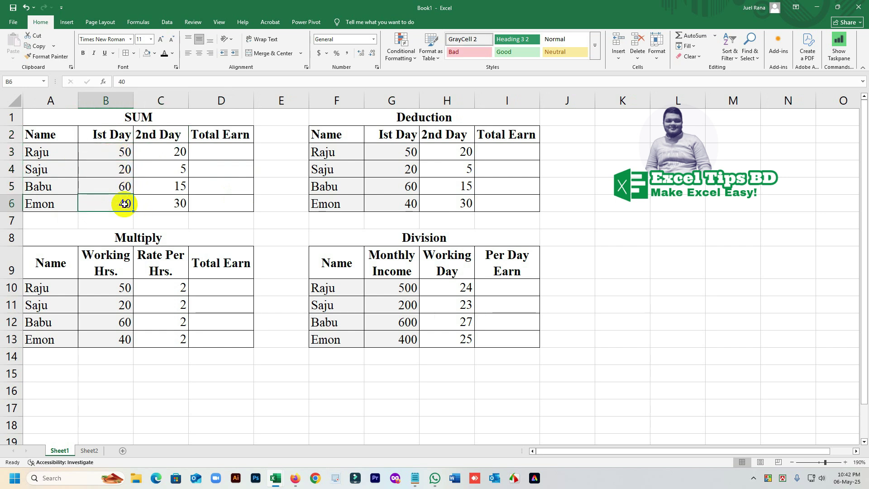
click(169, 152)
click(178, 171)
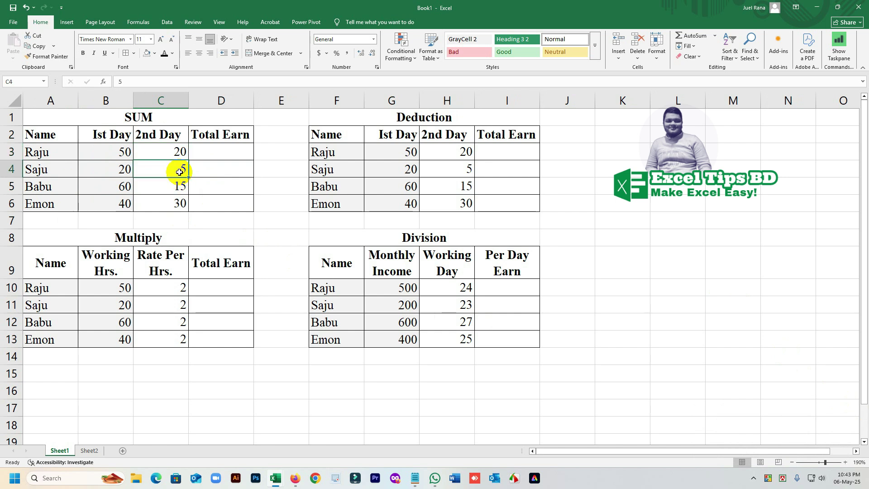
click(172, 149)
click(174, 170)
click(176, 186)
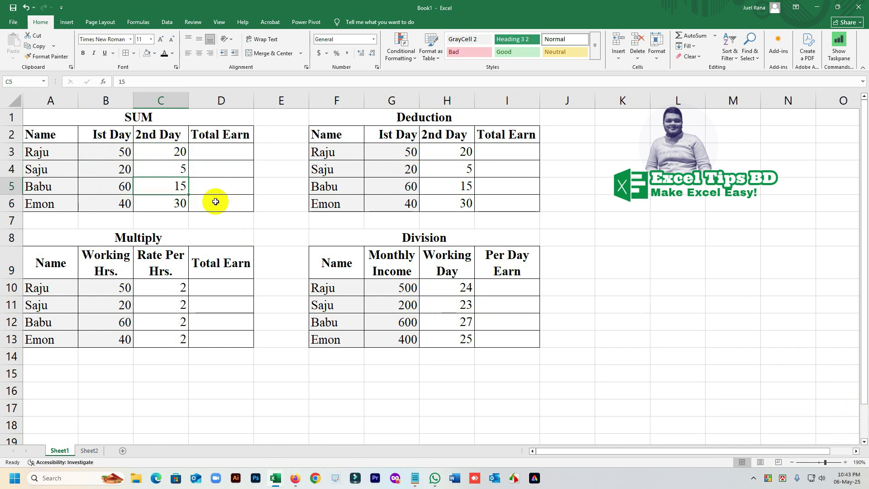
Enter the formula =B3+C3 in D3 to add the first person's 1st Day and 2nd Day earnings.
click(221, 152)
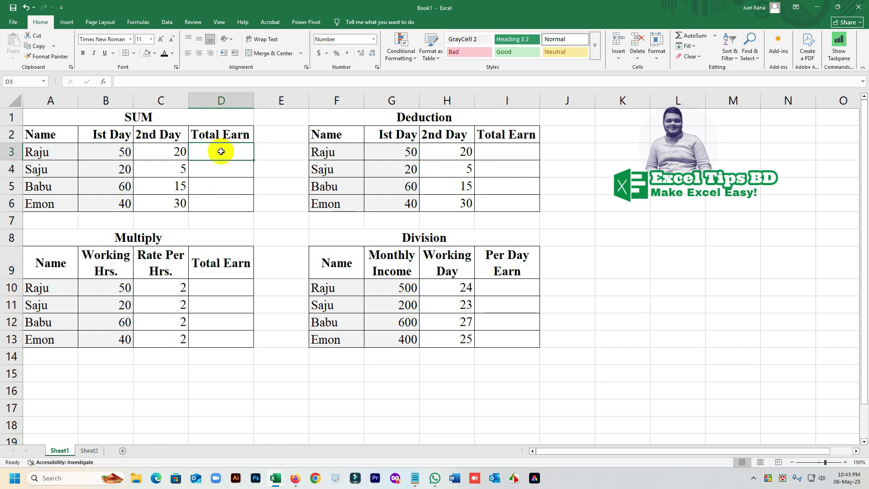
text(=)
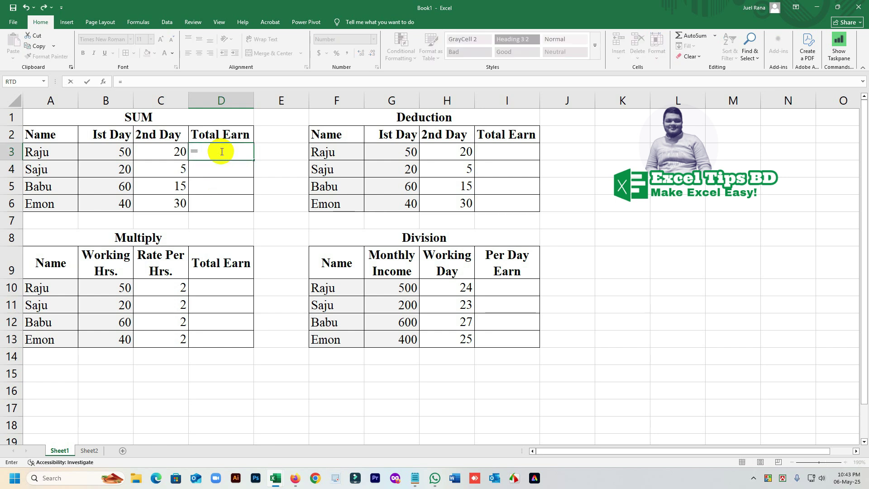
click(120, 150)
text(+)
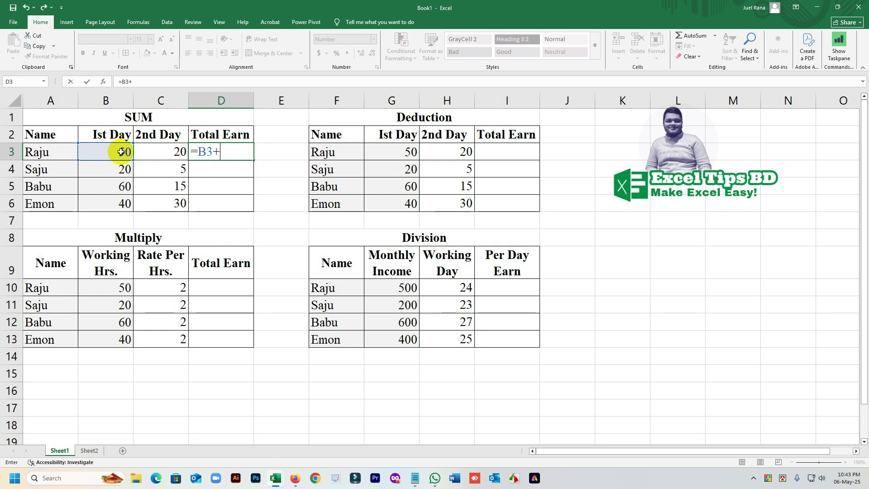
click(180, 152)
key(Return)
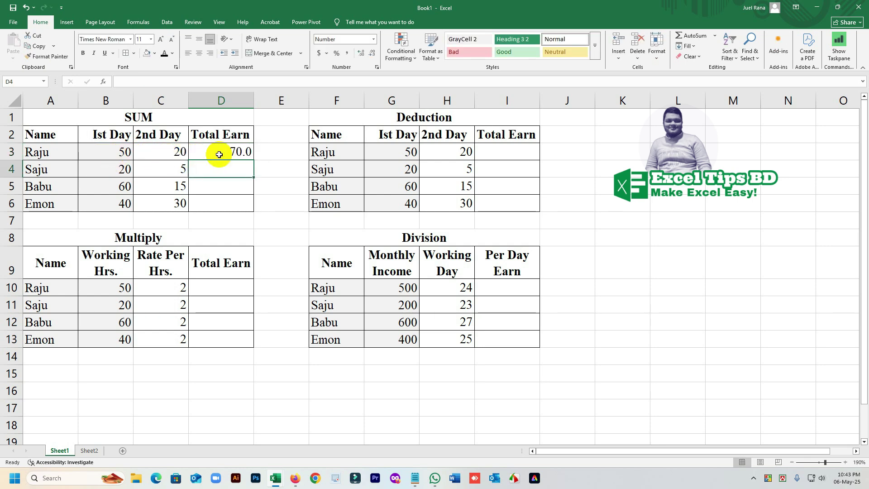
Fill the Total Earn formula from D3 down to D6 and check the copied formulas.
click(232, 160)
drag(253, 160, 246, 208)
click(229, 169)
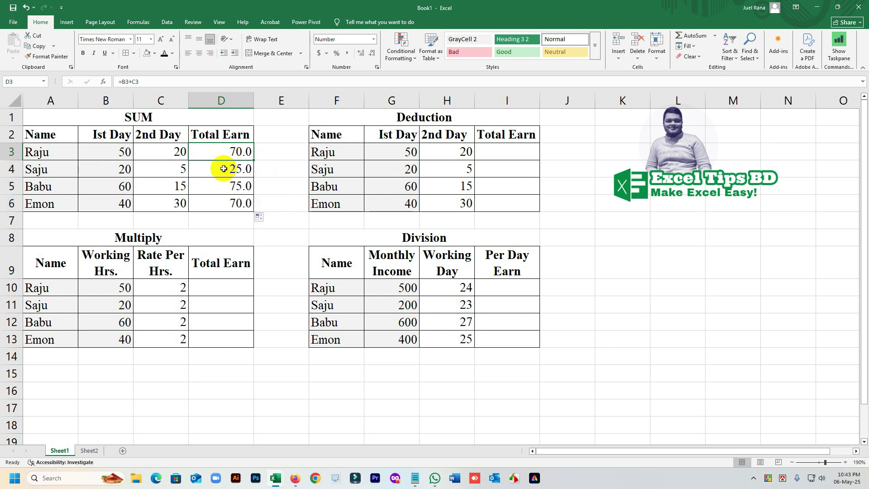
key(Down)
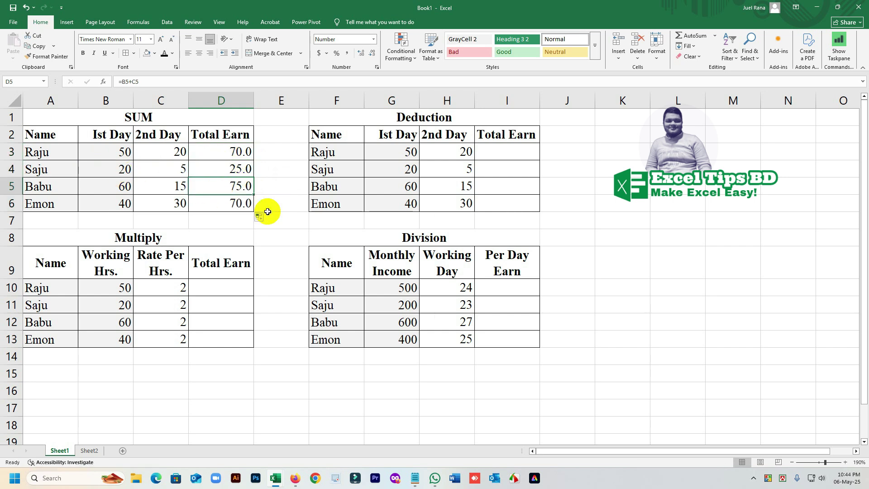
click(240, 202)
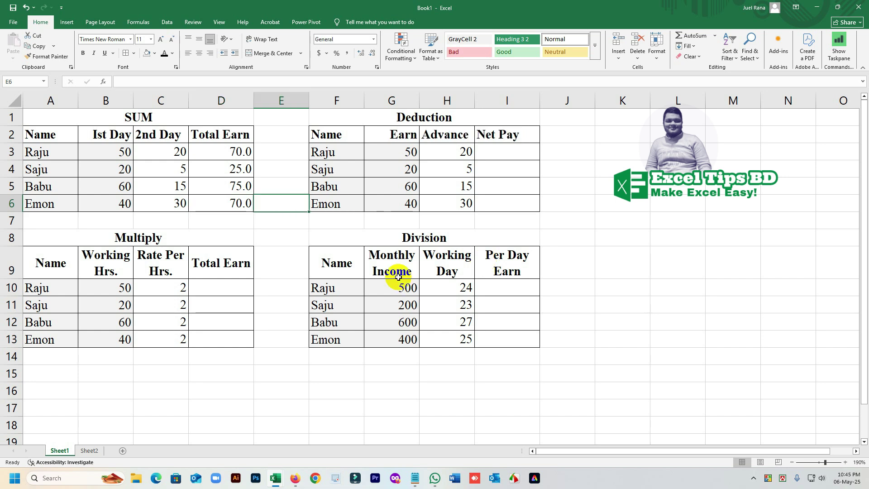
Review the names, Earn amounts and Advance amounts in the Deduction table.
click(331, 152)
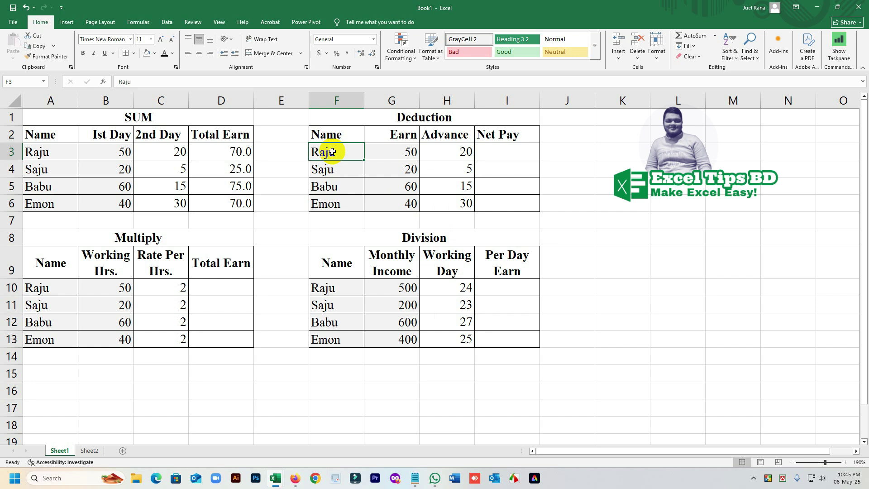
click(397, 134)
click(407, 150)
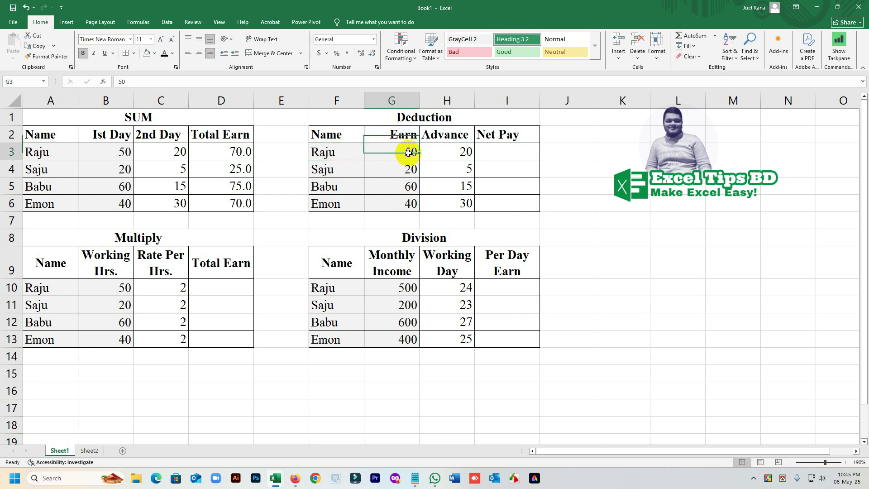
click(407, 169)
click(408, 185)
click(407, 203)
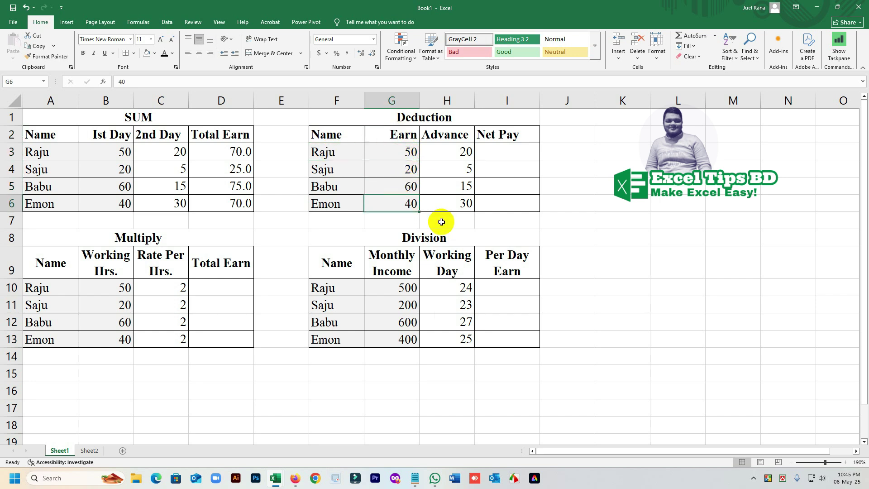
click(446, 134)
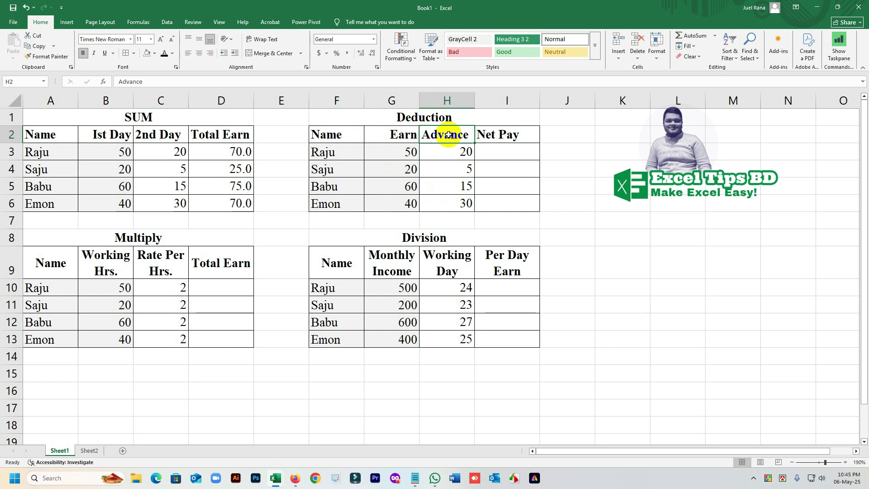
click(459, 151)
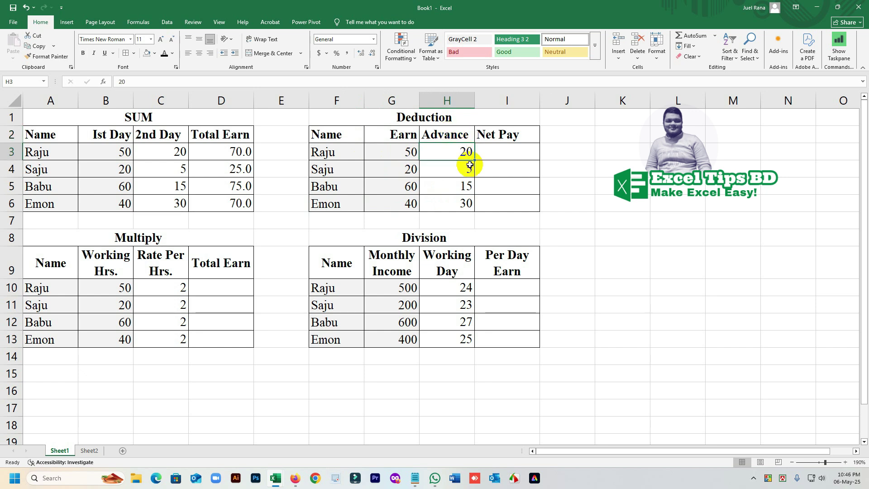
click(467, 168)
click(468, 203)
Calculate Net Pay in the Deduction table with =G3-H3 in I3 and fill it down to I6.
click(499, 149)
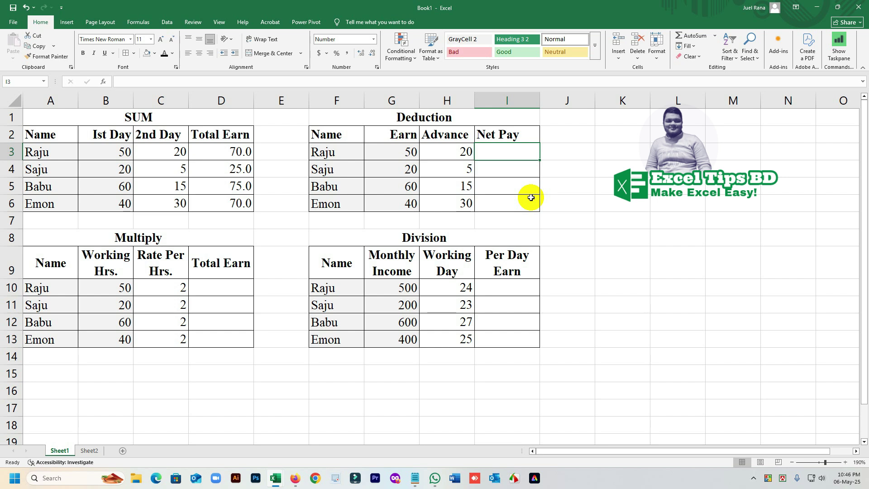
text(=)
click(406, 153)
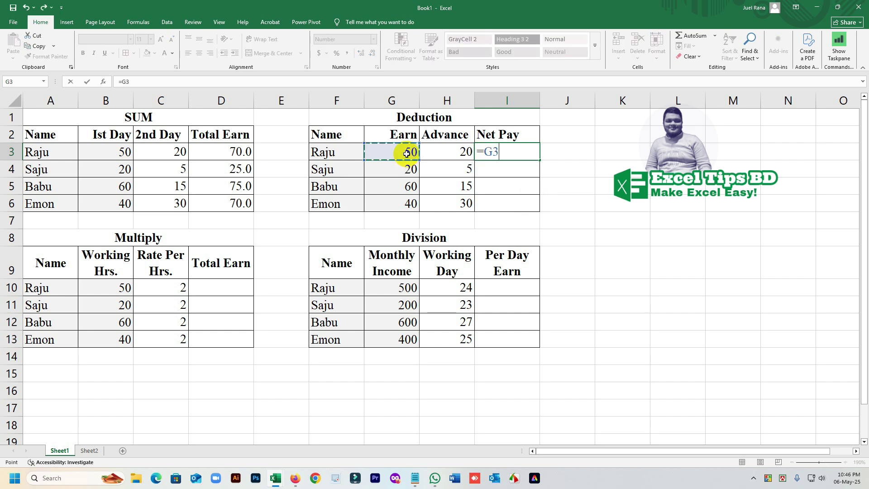
text(-)
click(457, 153)
key(ctrl+Return)
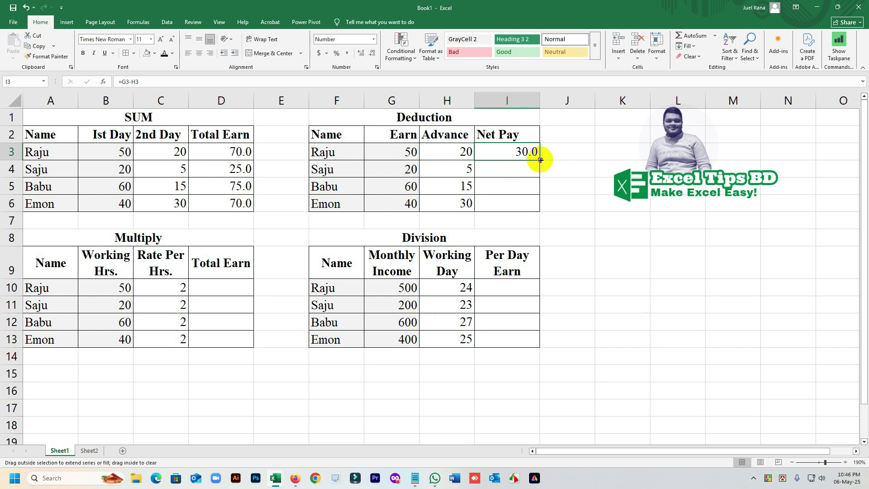
drag(538, 163, 533, 206)
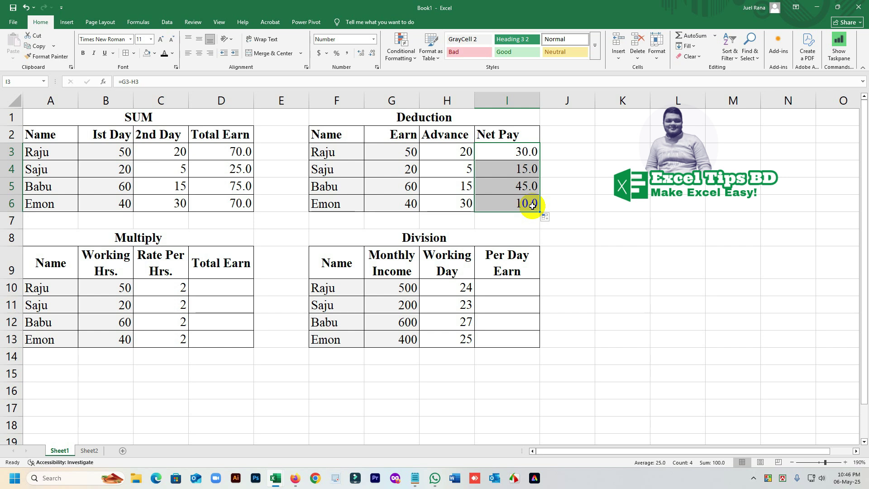
Review the Working Hrs. values and the first hourly rate in the Multiply table.
click(88, 287)
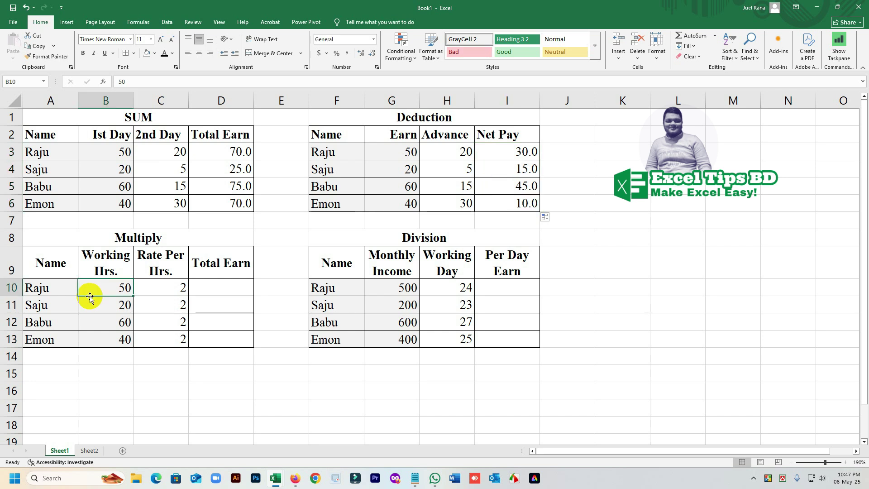
click(114, 304)
click(119, 322)
click(117, 338)
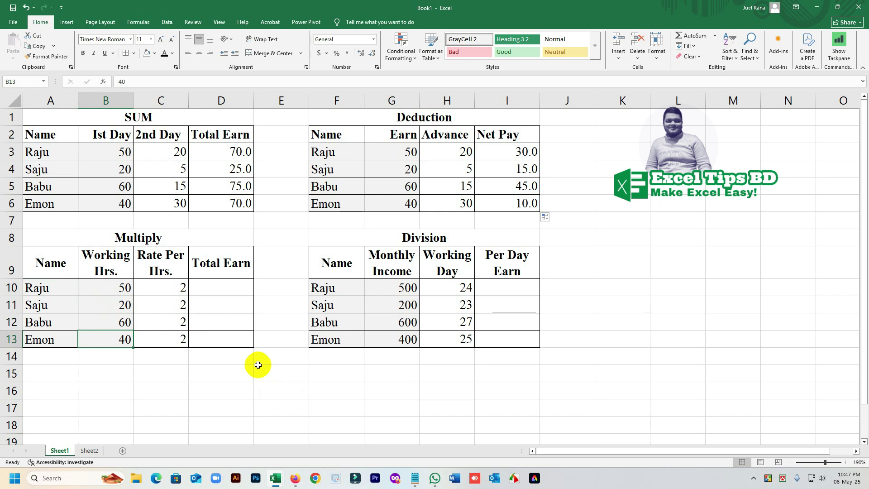
click(117, 285)
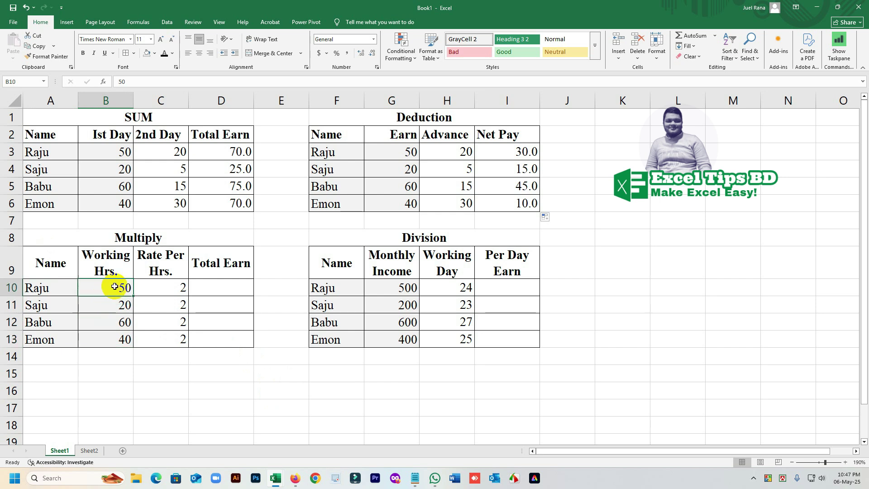
click(164, 287)
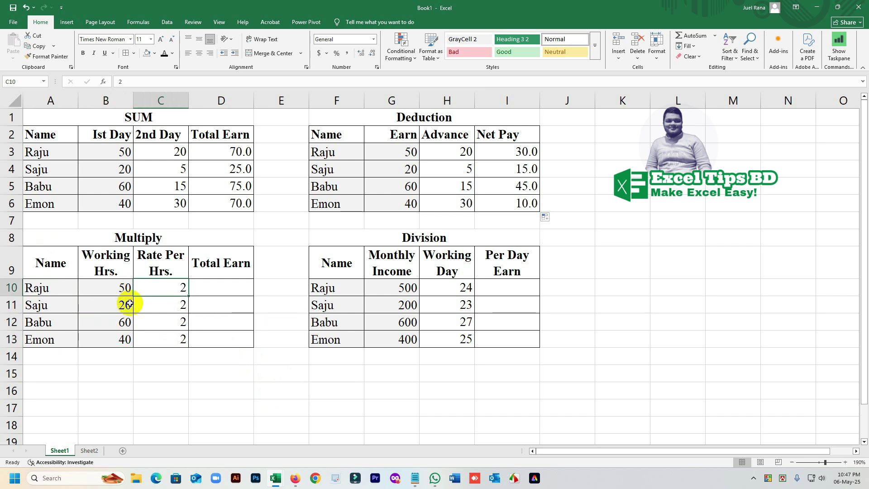
Enter the formula =B10*C10 in D10 to multiply working hours by the hourly rate.
click(205, 288)
text(=)
click(124, 287)
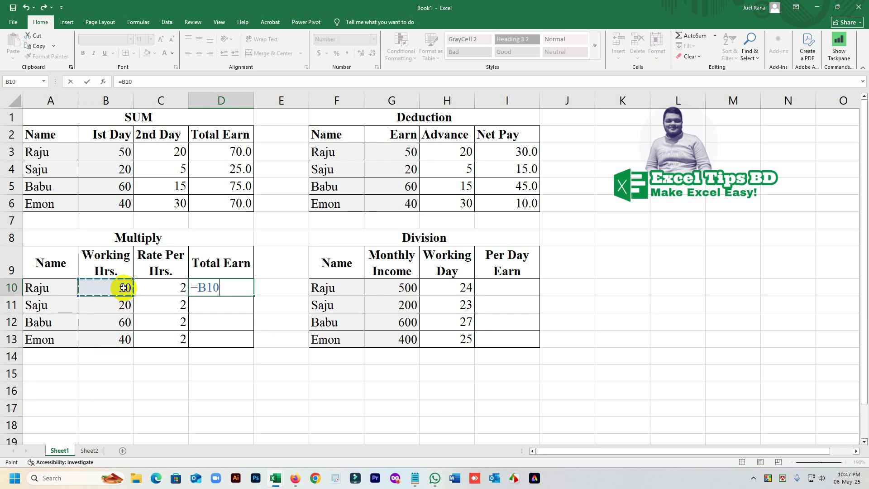
text(*)
click(180, 288)
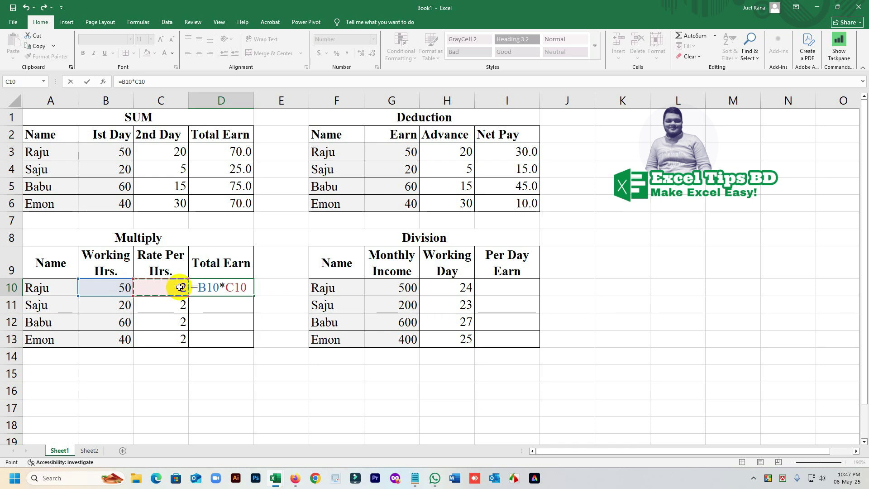
key(Return)
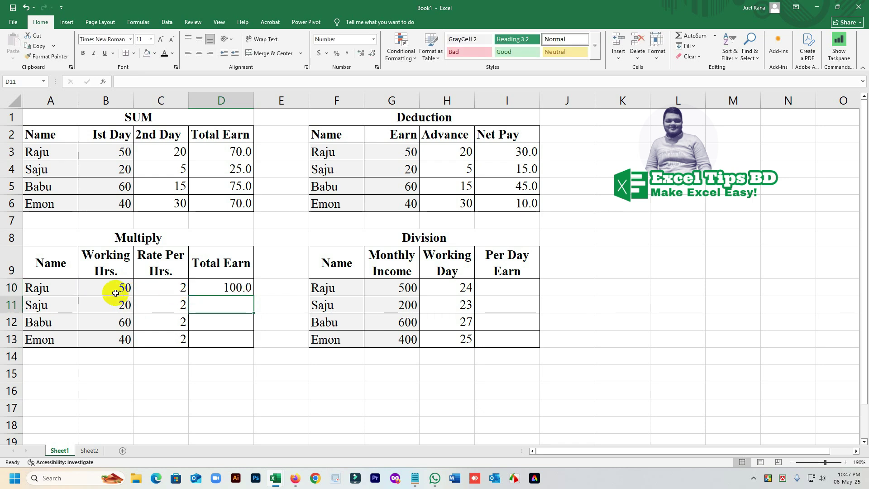
Fill the Multiply table's Total Earn formula from D10 down to D13 and check the first cell.
click(247, 292)
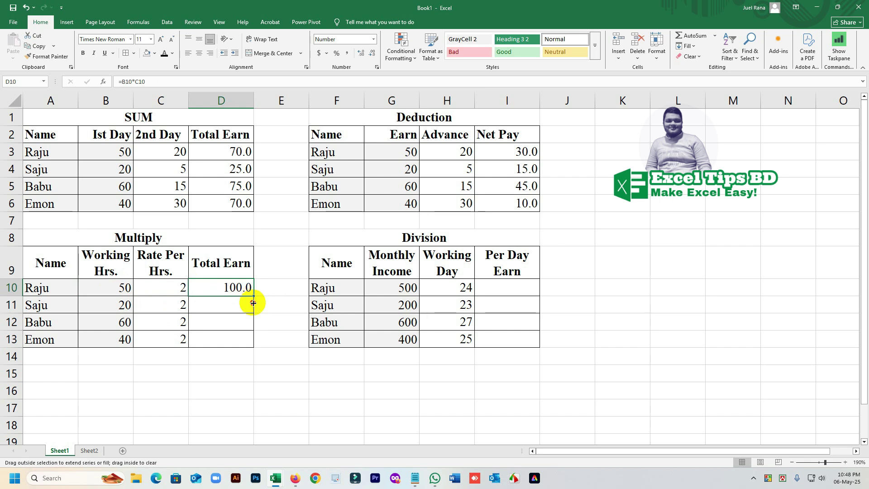
double_click(250, 297)
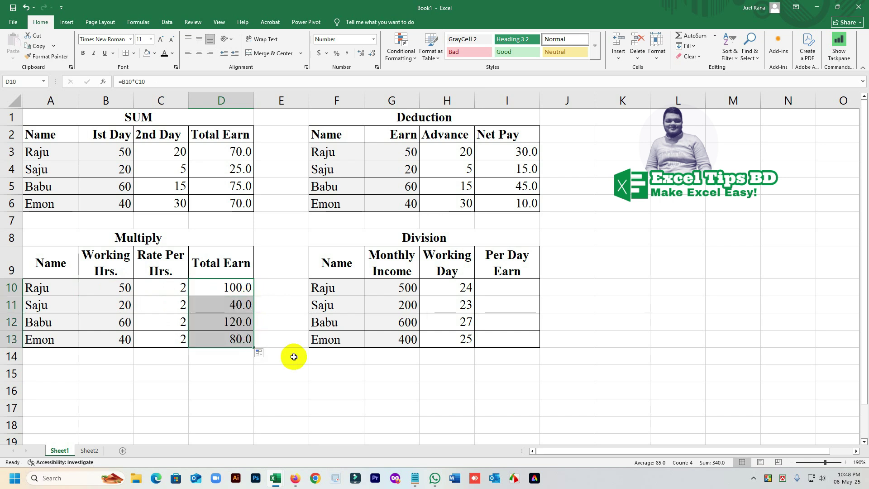
click(247, 290)
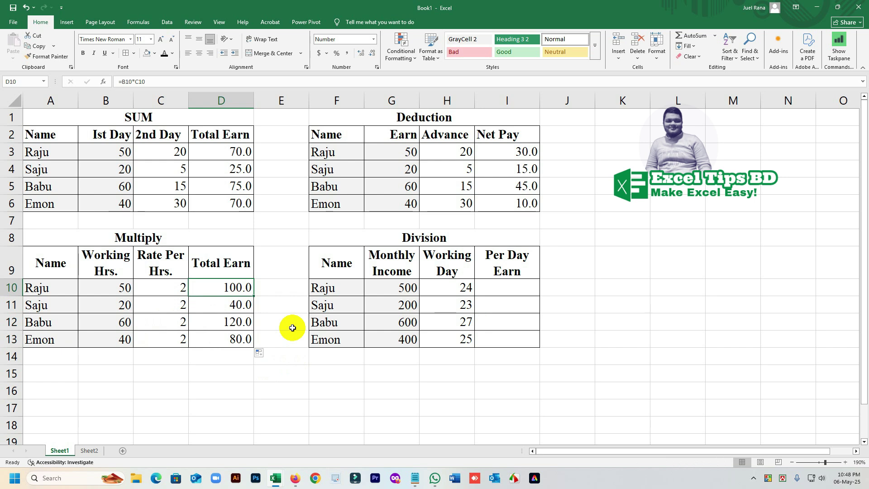
Review the Monthly Income and Working Day values for each person in the Division table.
click(336, 285)
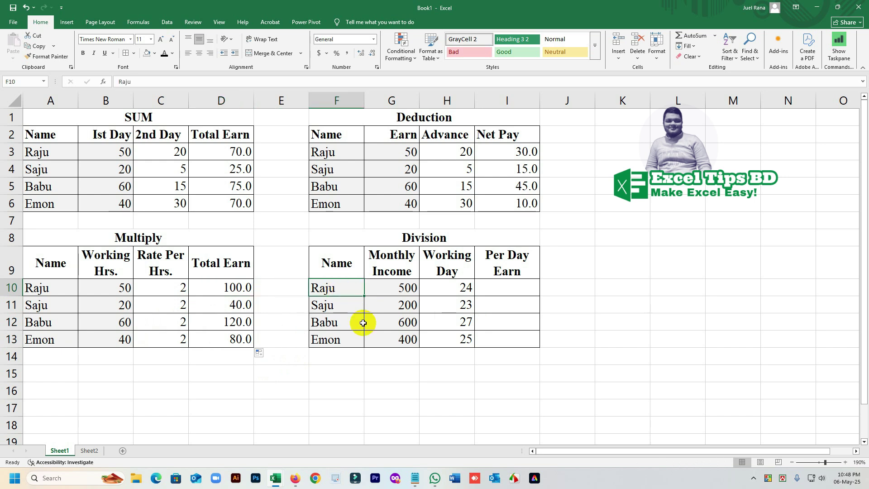
click(410, 287)
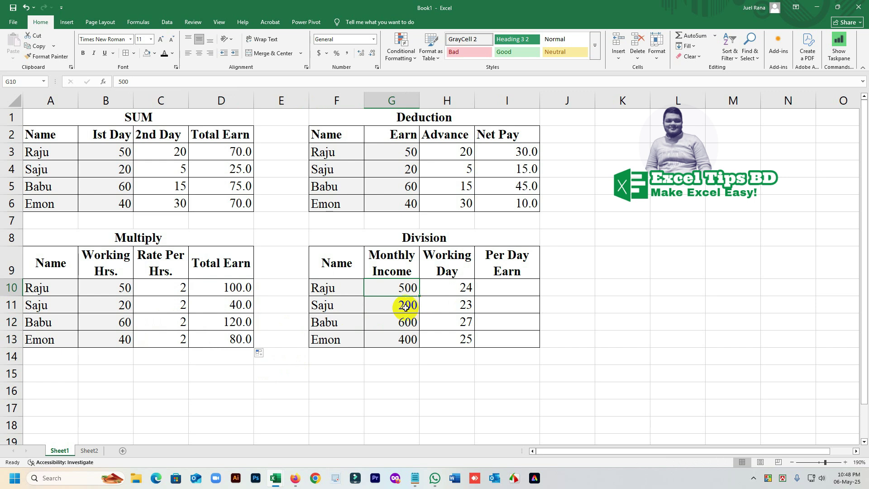
click(405, 306)
click(405, 322)
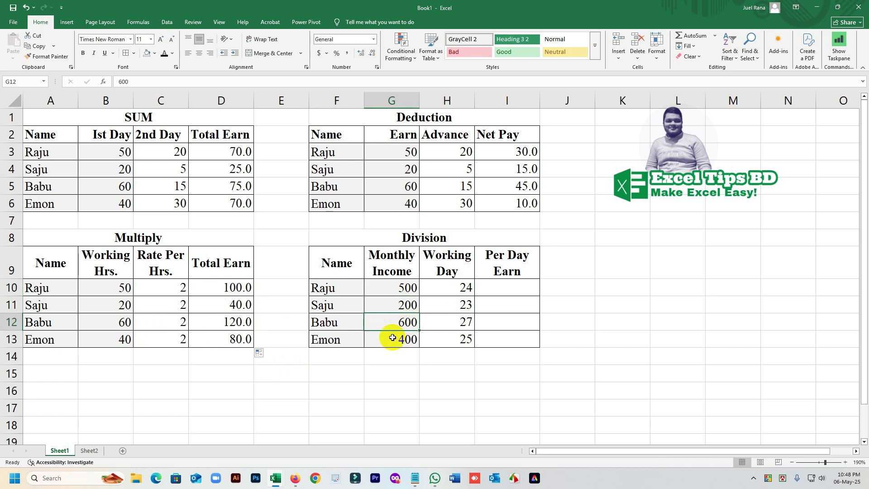
click(392, 340)
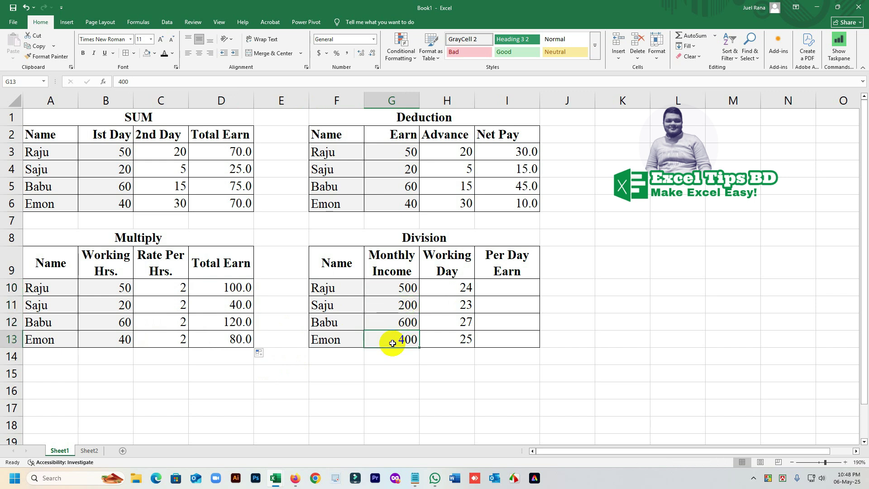
click(326, 288)
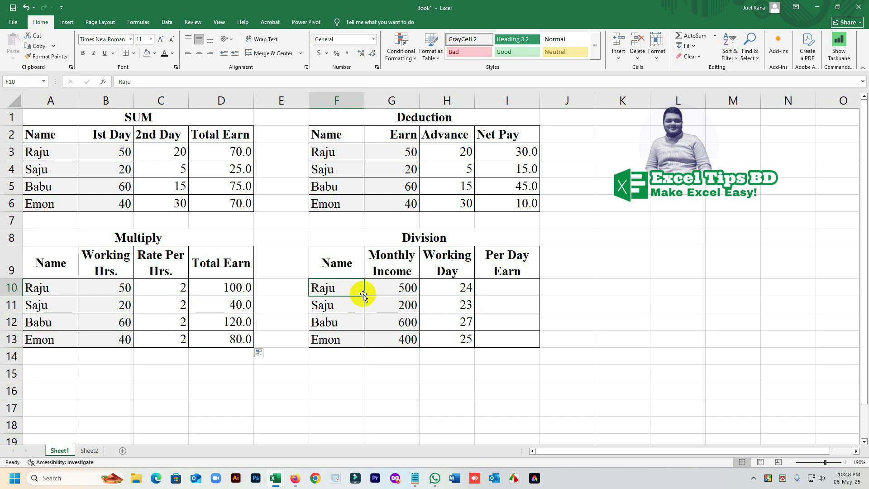
click(463, 288)
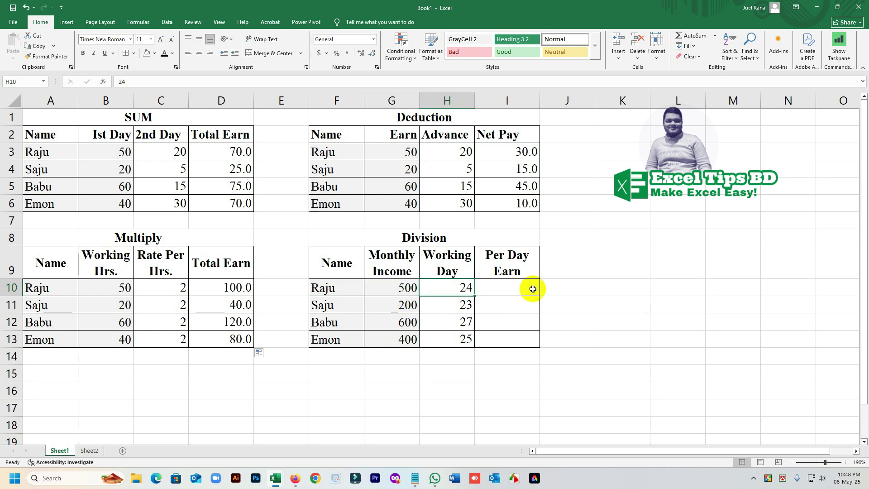
click(454, 303)
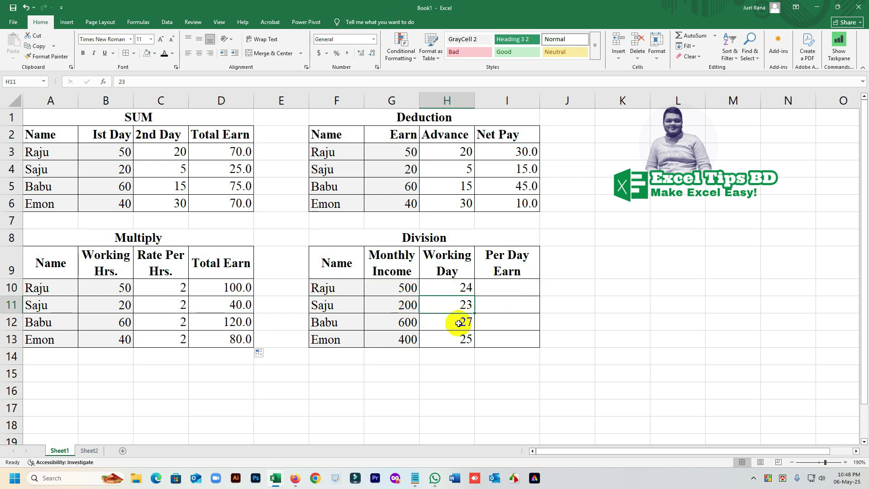
click(459, 323)
click(464, 340)
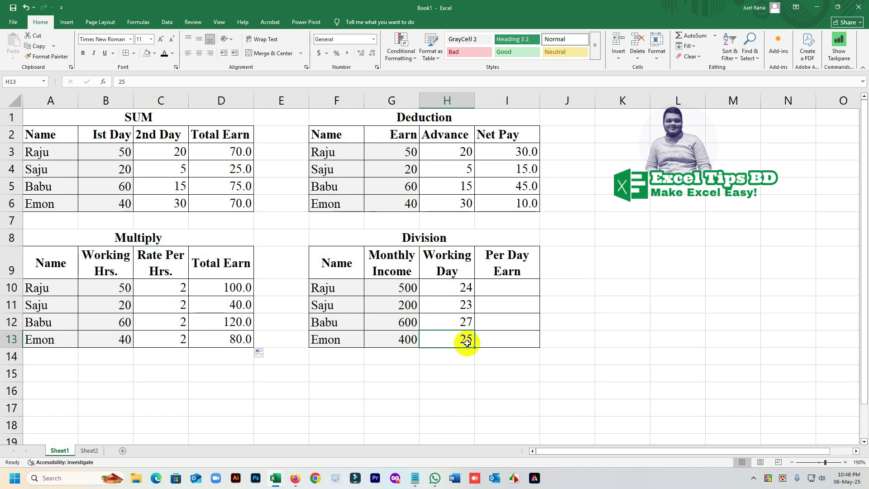
click(395, 287)
click(464, 289)
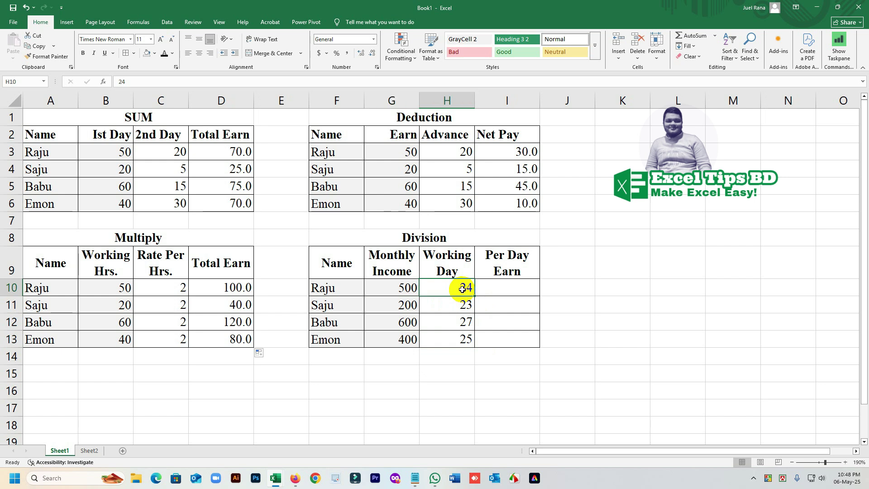
Calculate Per Day Earn in the Division table with =G10/H10 in I10 and fill it down to I13.
click(504, 287)
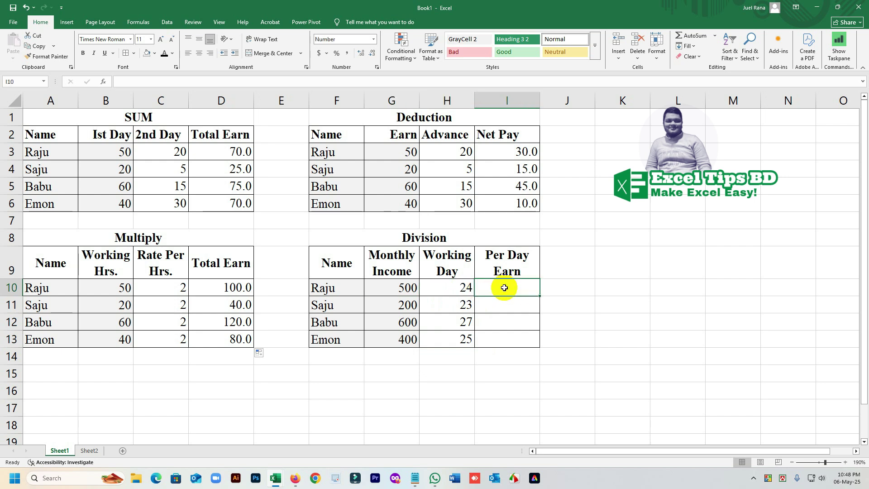
text(=)
click(403, 287)
text(/)
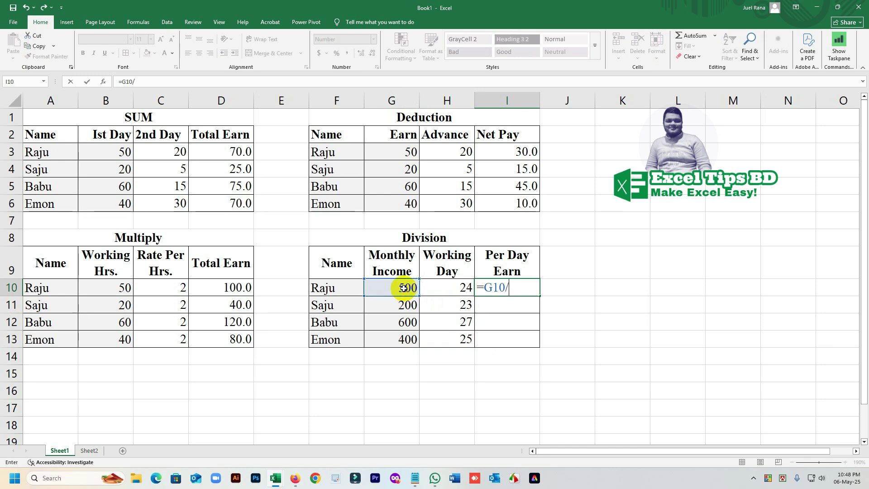
click(466, 288)
key(ctrl+Return)
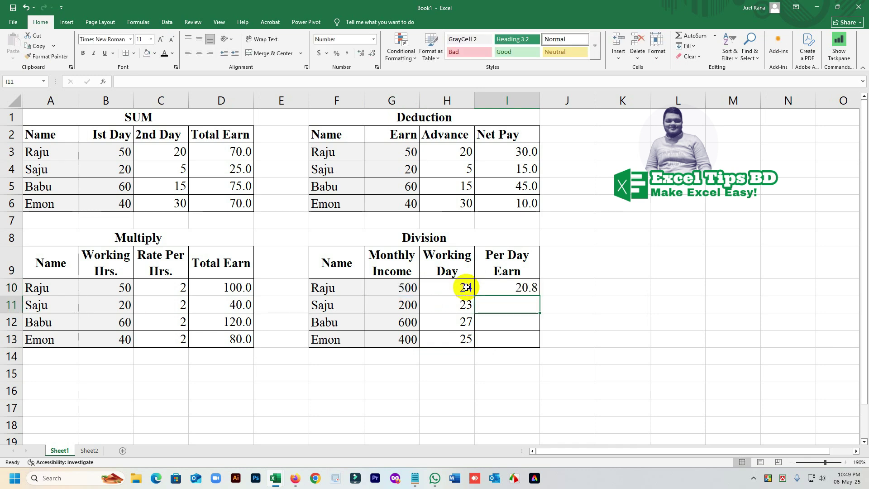
drag(541, 296, 533, 340)
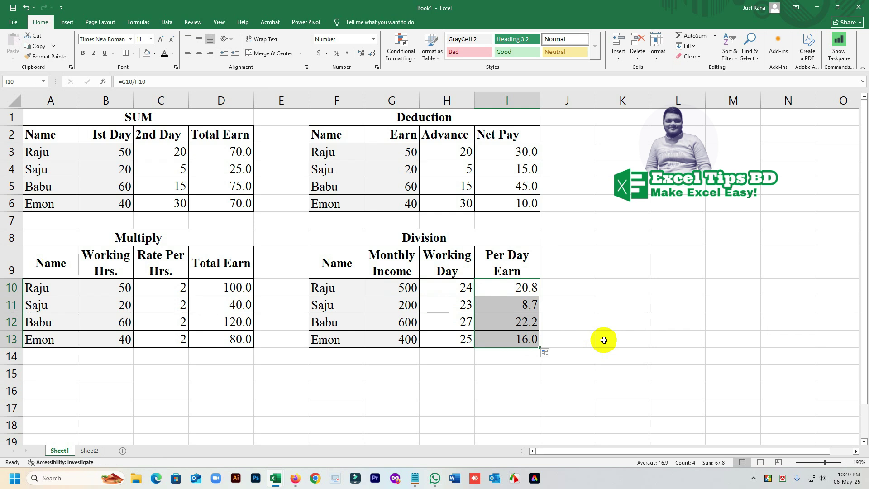